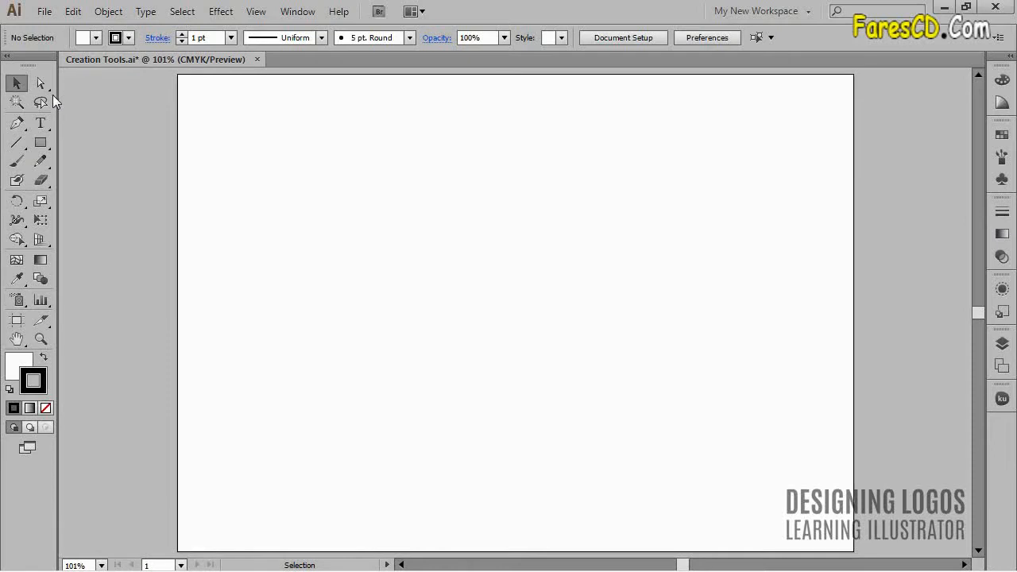
click(51, 130)
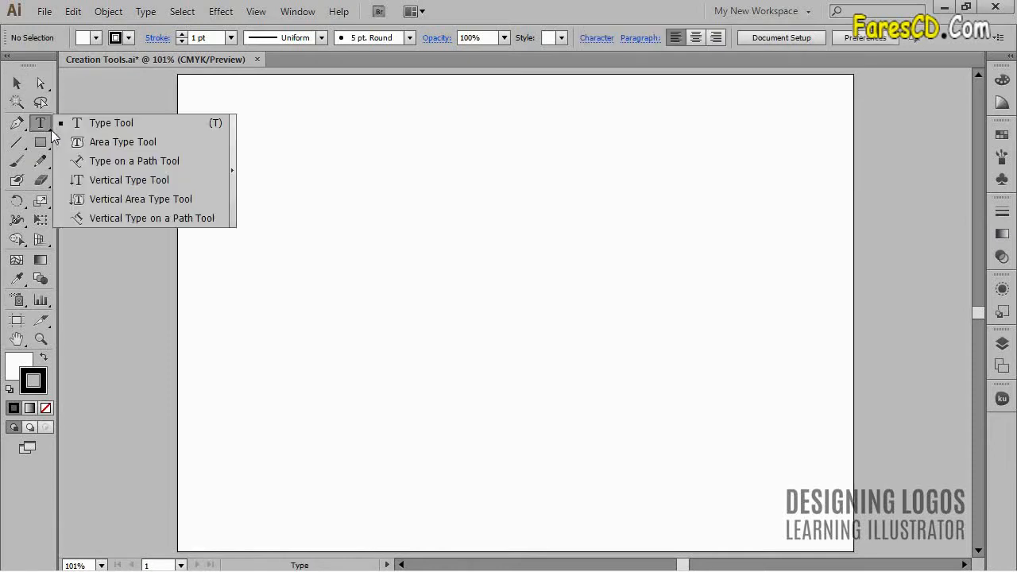
click(50, 148)
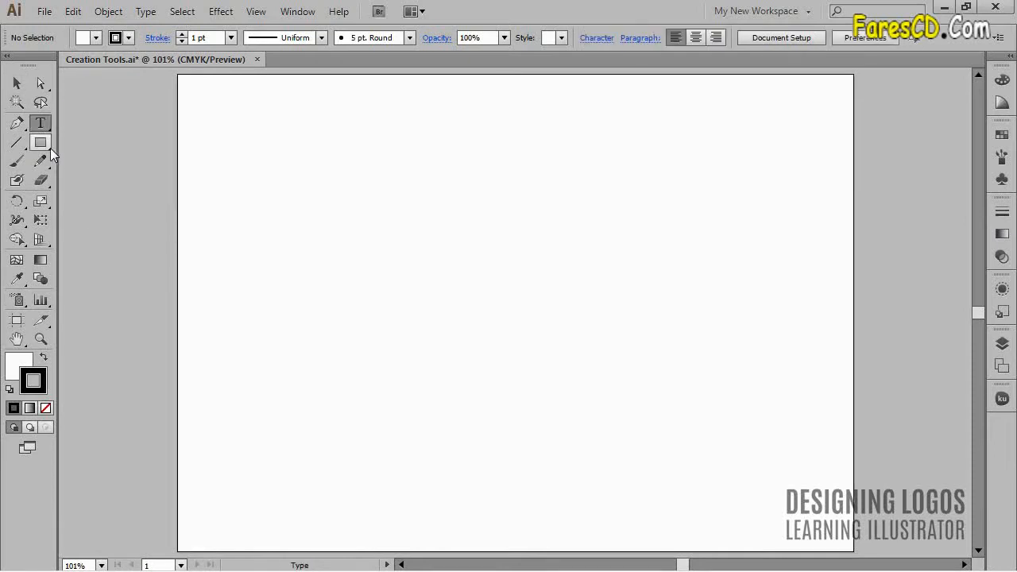
click(48, 147)
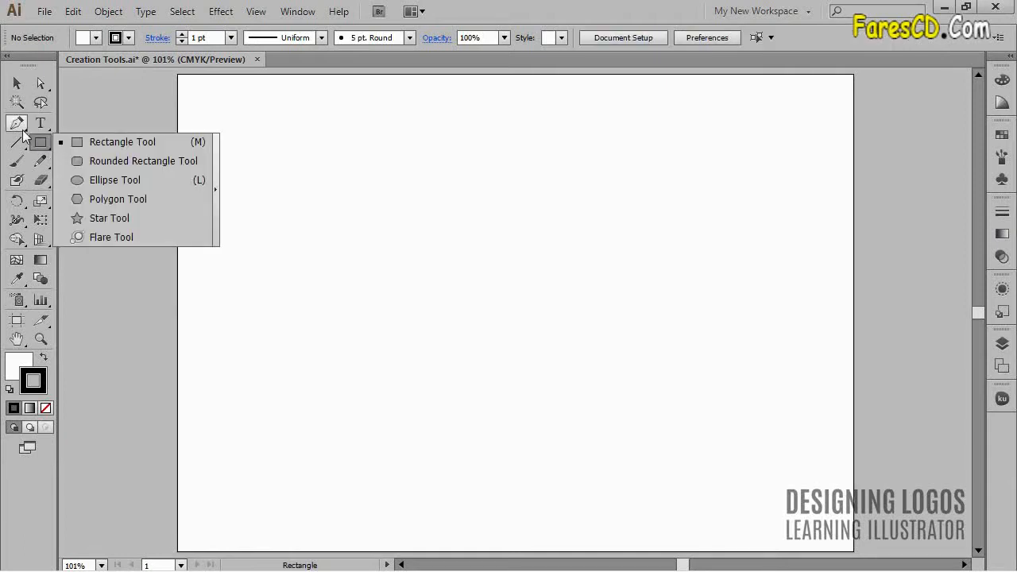
click(23, 130)
click(23, 134)
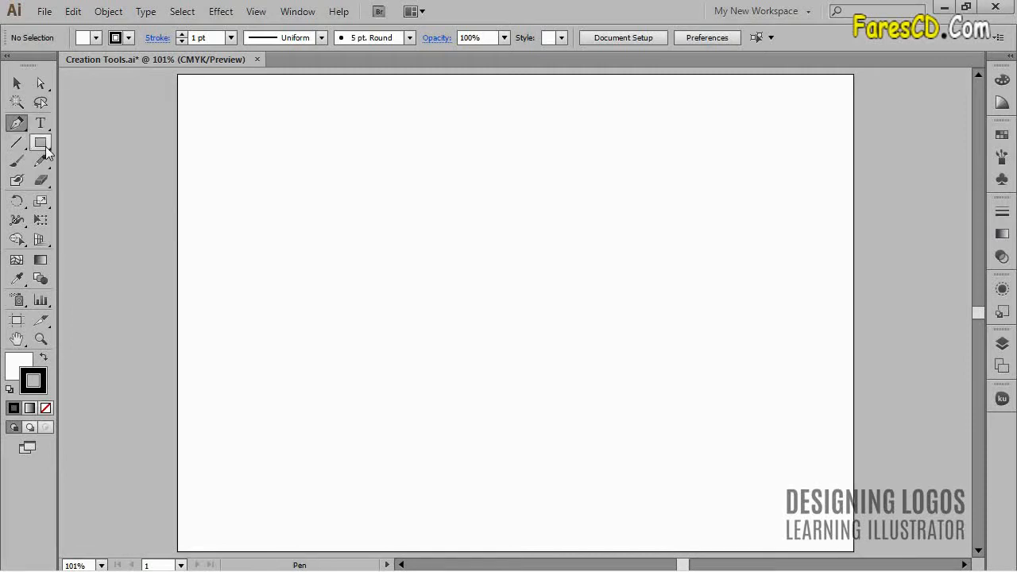
Draw a row of five rectangles across the artboard's upper part, making the second a square and drawing the third and fourth from their centres
click(50, 147)
click(51, 147)
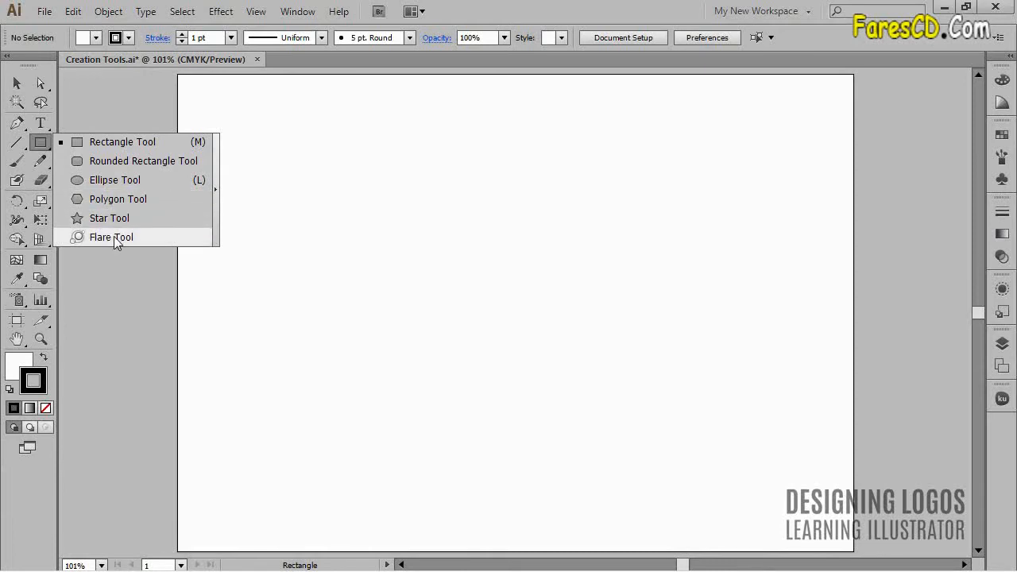
click(139, 143)
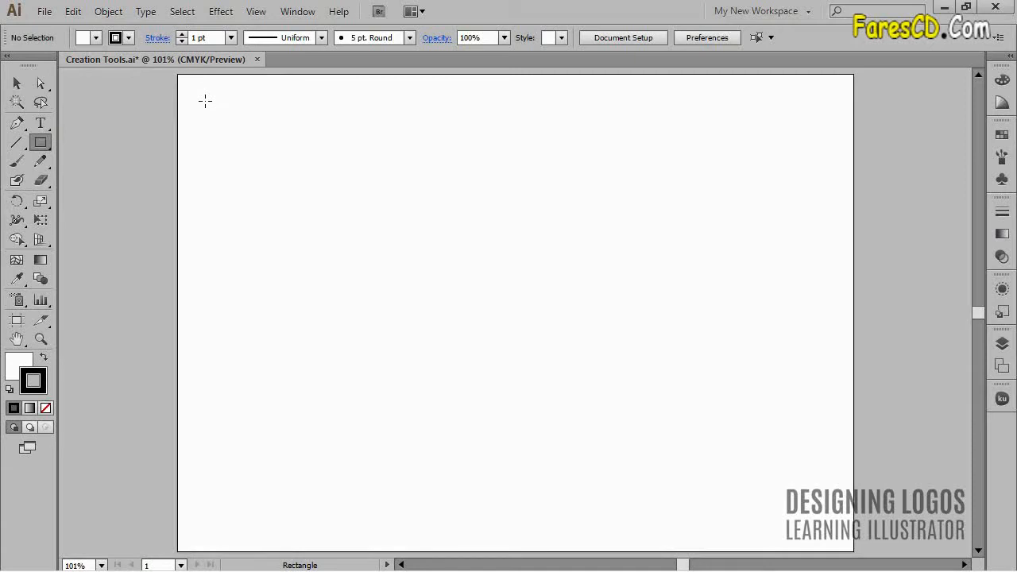
key(m)
drag(190, 93, 255, 187)
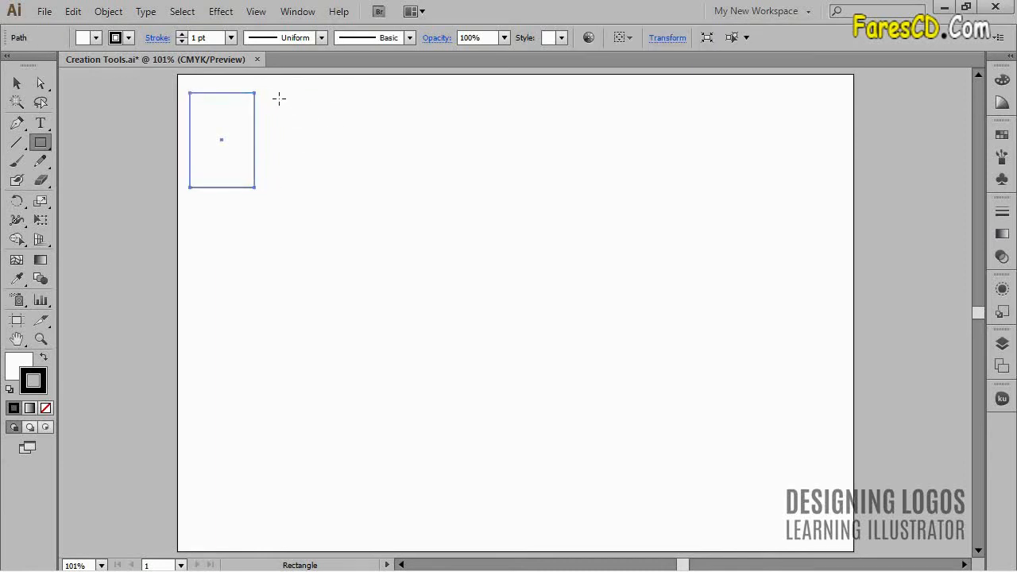
drag(279, 99, 368, 187)
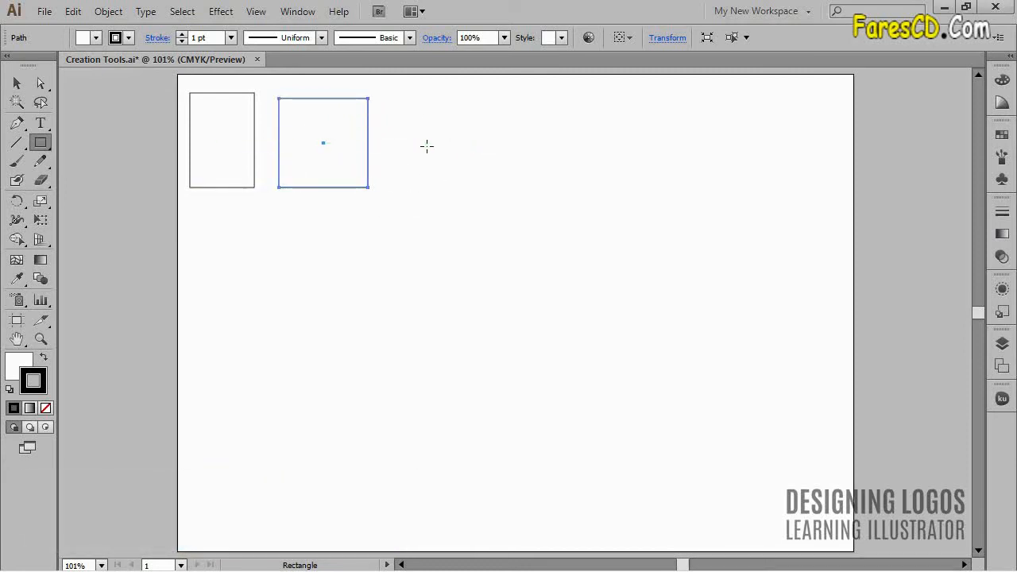
drag(441, 143, 483, 185)
mouse_move(561, 140)
mouse_down()
mouse_move(606, 186)
mouse_move(558, 177)
mouse_move(603, 183)
mouse_up()
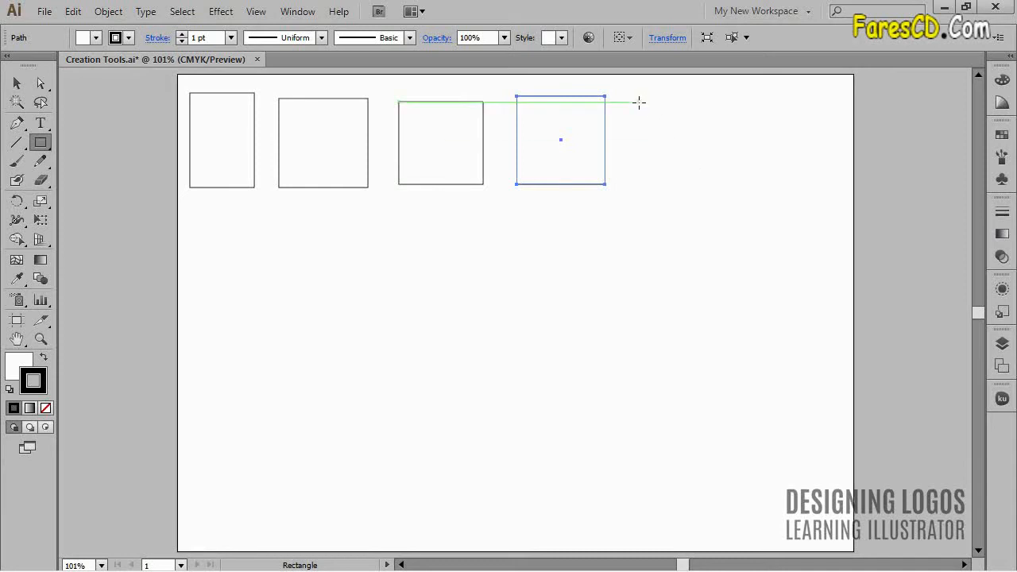
mouse_move(640, 101)
mouse_down()
mouse_move(681, 154)
mouse_move(726, 185)
mouse_move(758, 182)
mouse_move(450, 350)
mouse_move(745, 332)
mouse_move(435, 300)
mouse_move(766, 219)
mouse_move(713, 184)
mouse_up()
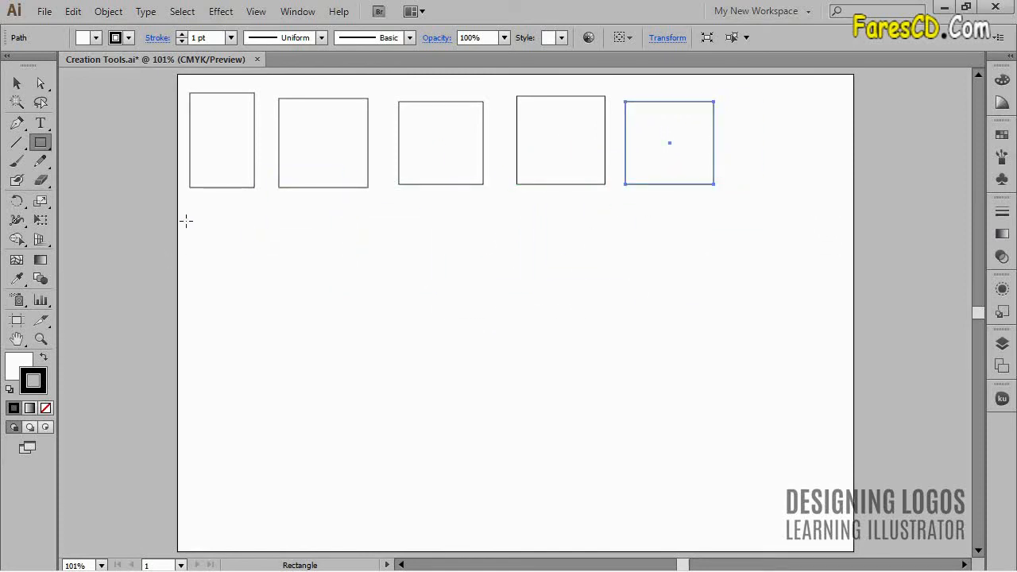
Draw a second row of four rectangles below the first: a tall one, a large square, one drawn from its centre and a small one
drag(189, 222, 259, 340)
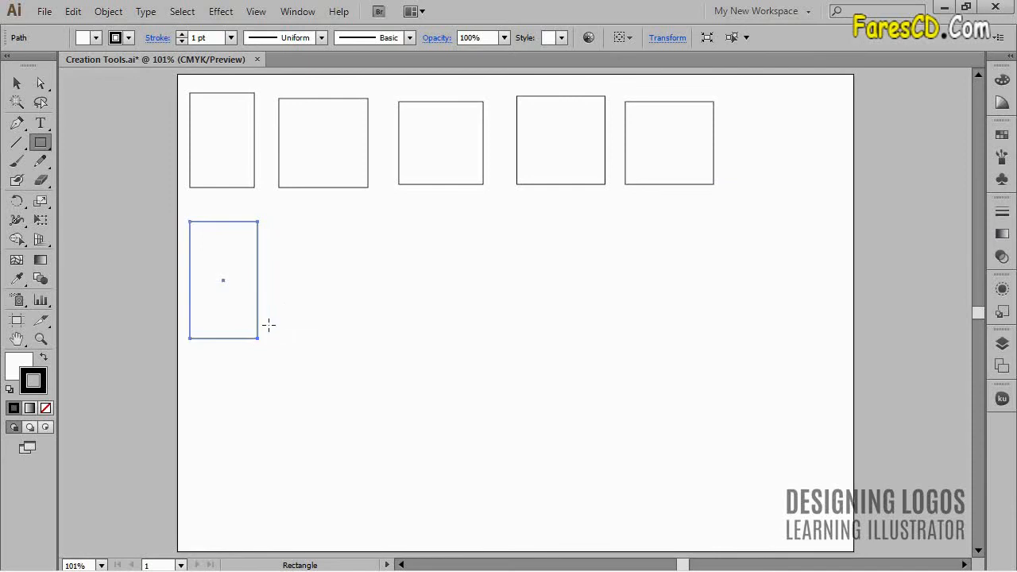
mouse_move(284, 223)
mouse_down()
mouse_move(368, 343)
mouse_move(353, 339)
mouse_up()
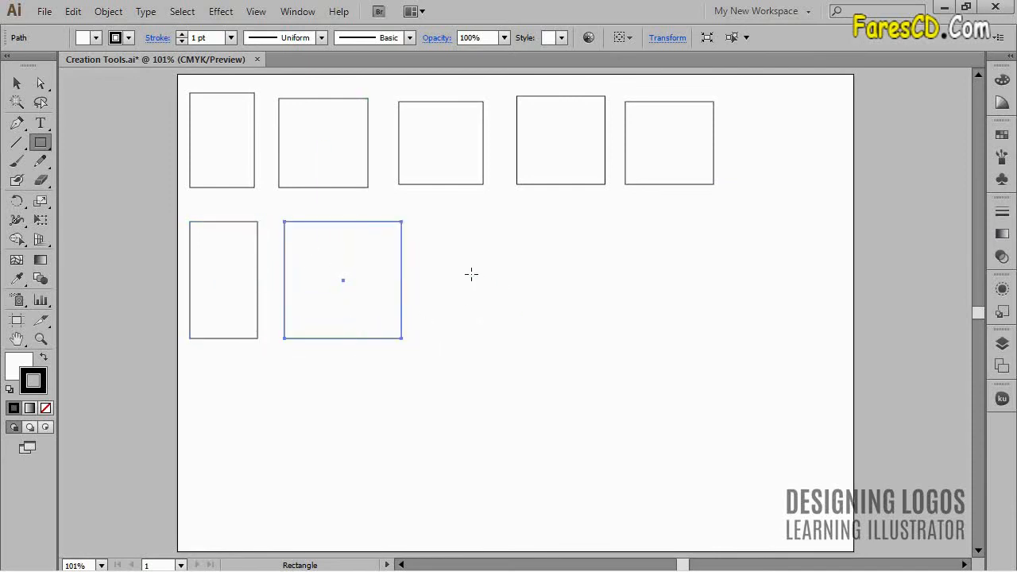
mouse_move(471, 274)
mouse_down()
mouse_move(526, 329)
mouse_move(499, 332)
mouse_move(514, 332)
mouse_up()
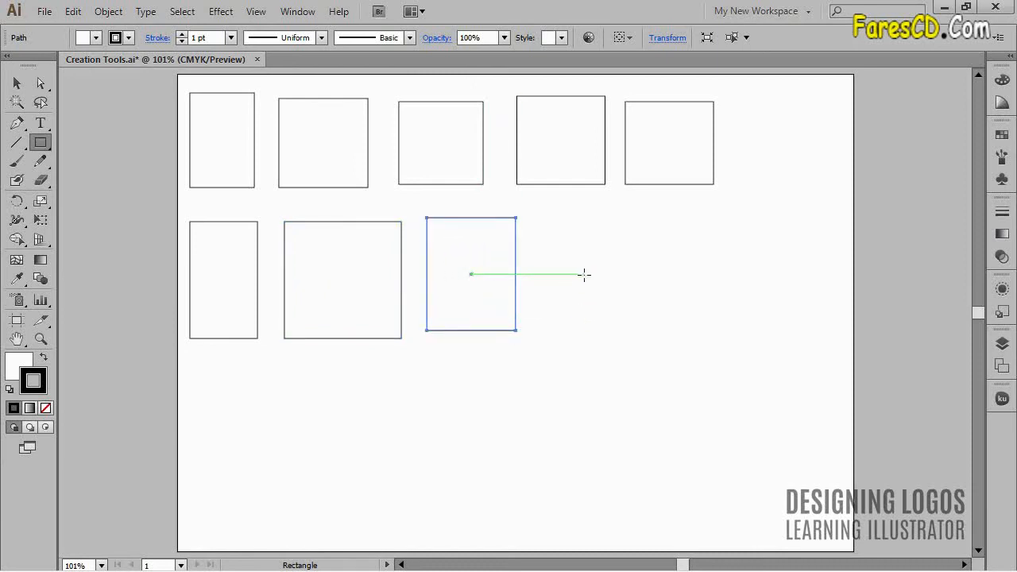
mouse_move(594, 263)
mouse_down()
mouse_move(717, 350)
mouse_move(575, 288)
mouse_move(611, 278)
mouse_move(588, 280)
mouse_up()
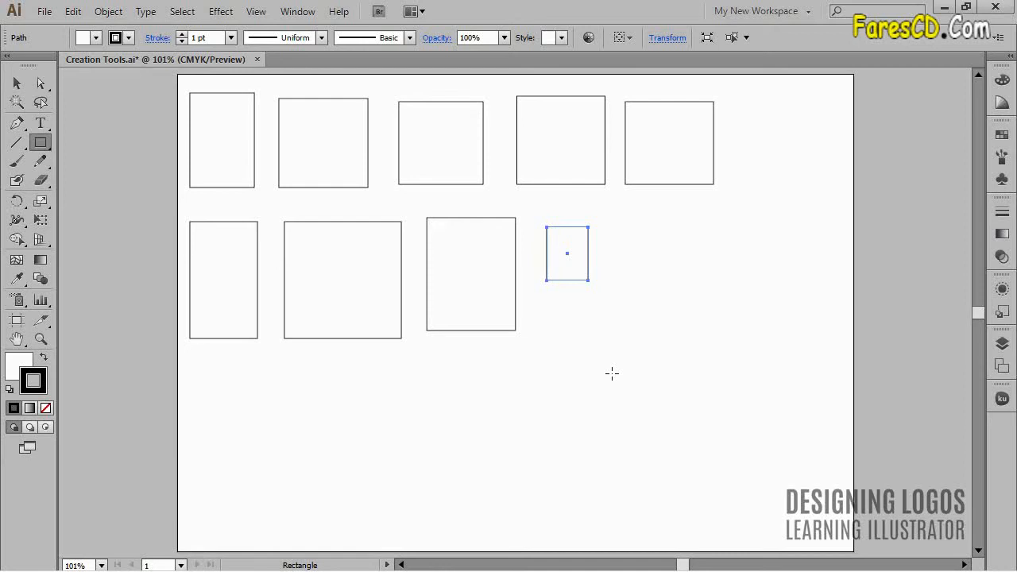
Select all the rectangles on the artboard and delete them
key(ctrl)
key(ctrl+a)
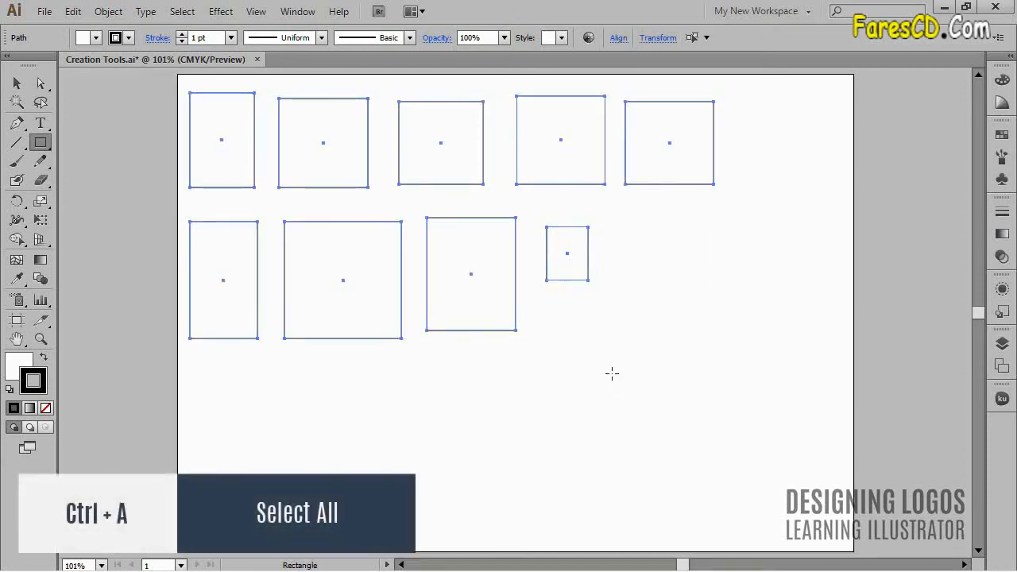
key(Delete)
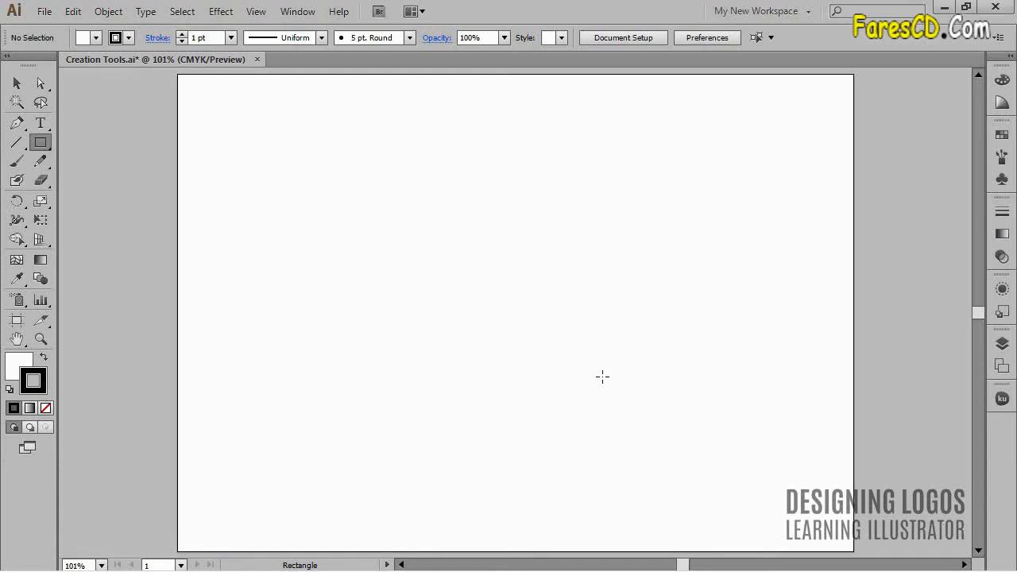
Create a rectangle with exact dimensions of 200 by 200 pt and move it slightly up and right toward the artboard's centre
click(346, 199)
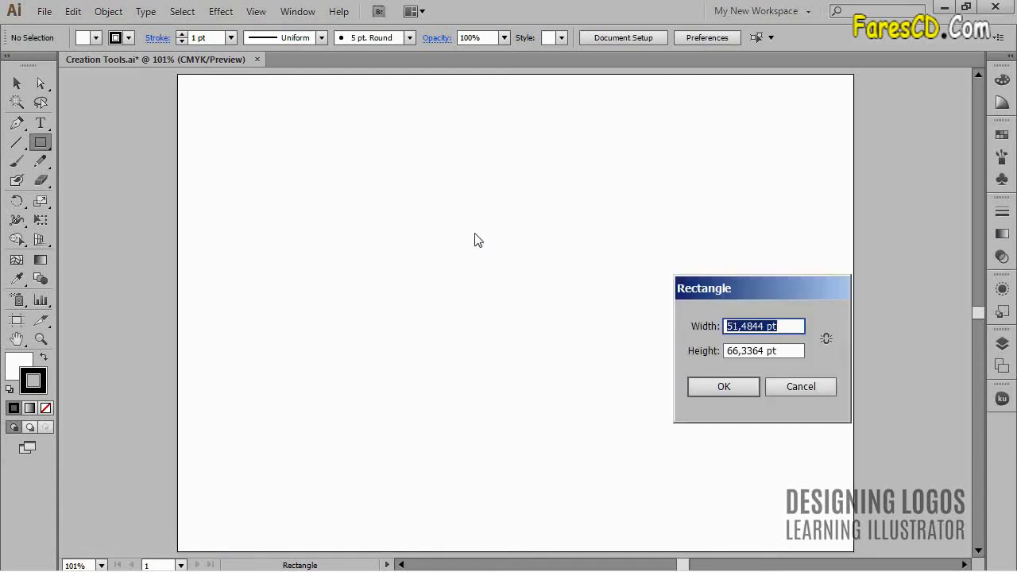
drag(819, 288, 555, 205)
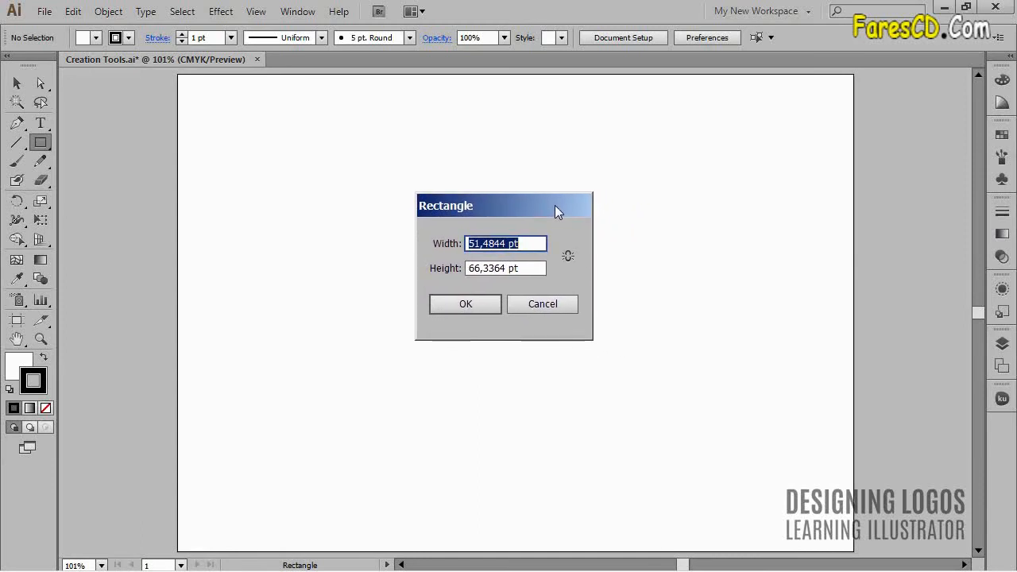
click(573, 255)
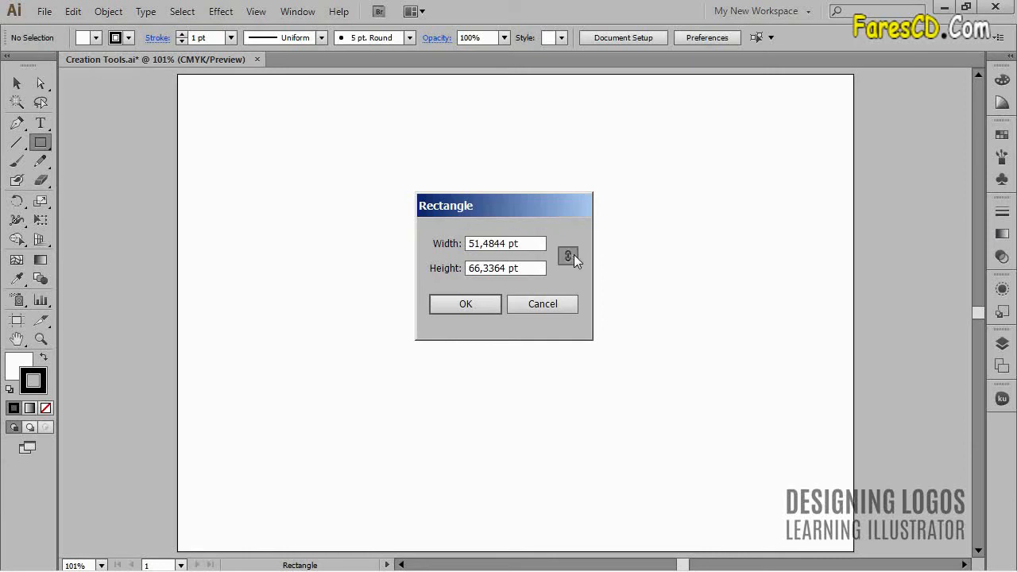
click(569, 257)
drag(534, 243, 334, 236)
text(200)
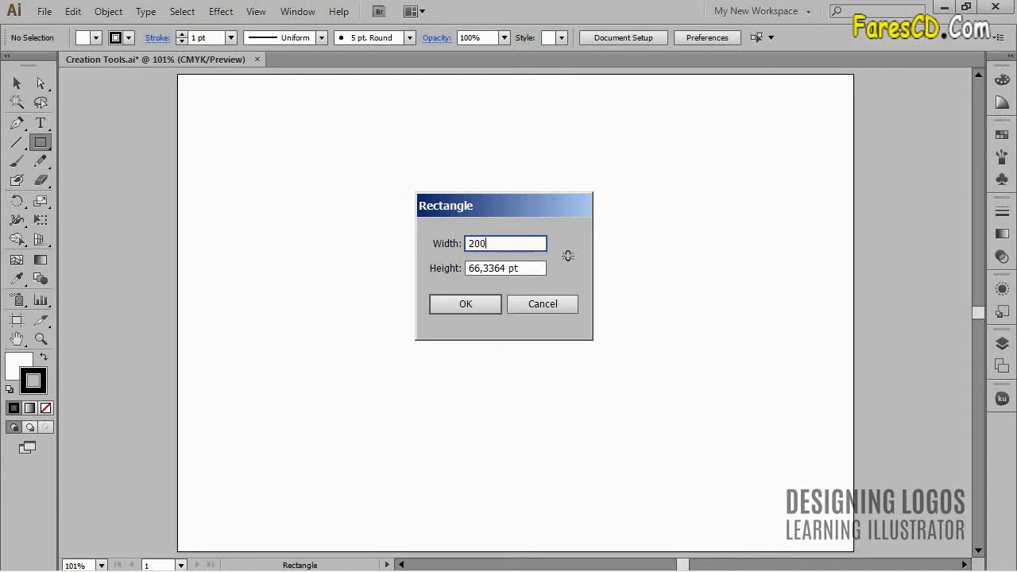
key(Tab)
text(200)
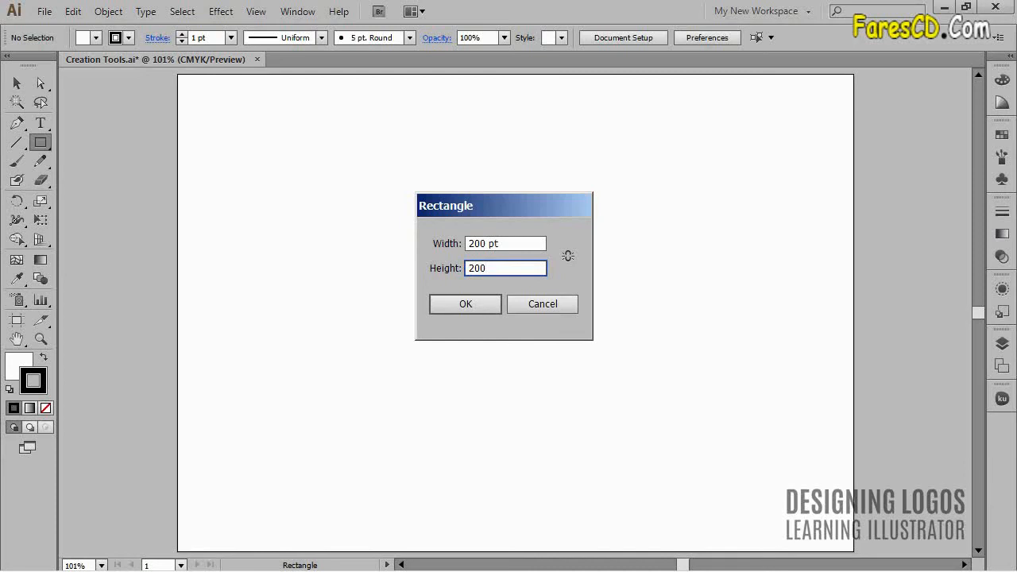
key(Return)
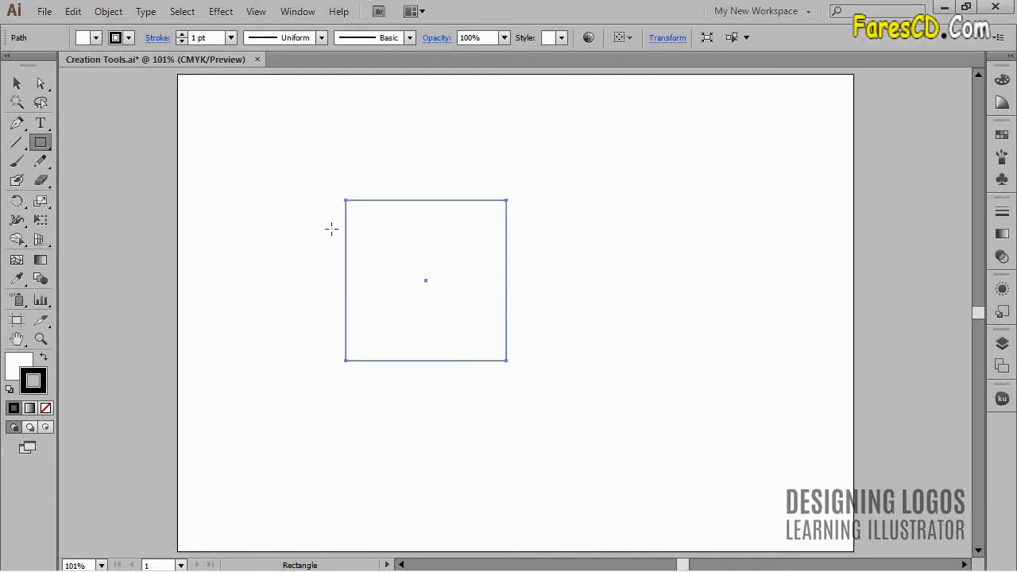
drag(424, 280, 469, 267)
ctrl+click(661, 244)
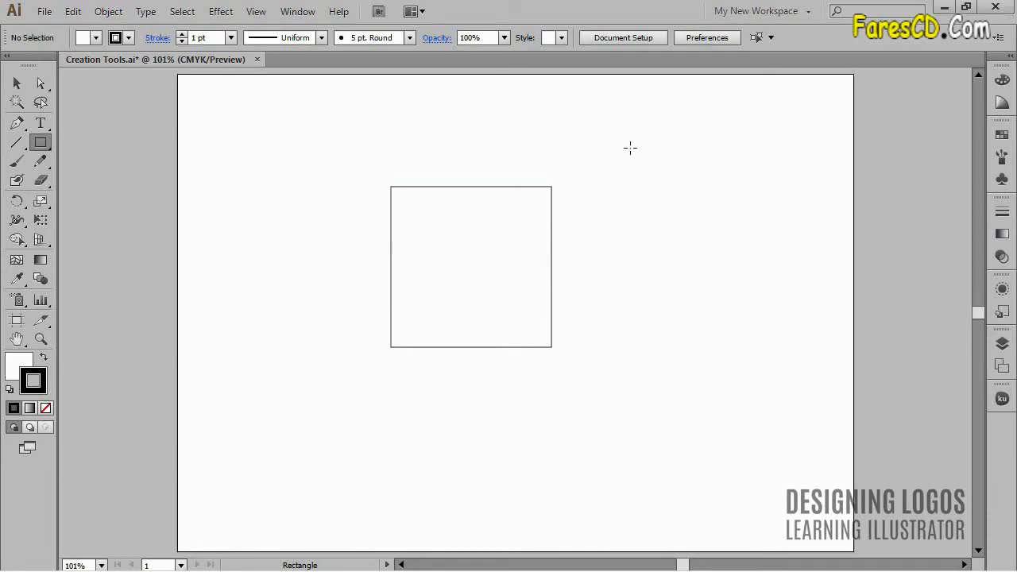
Select the 200 pt square and delete it from the artboard
key(ctrl)
ctrl+click(545, 200)
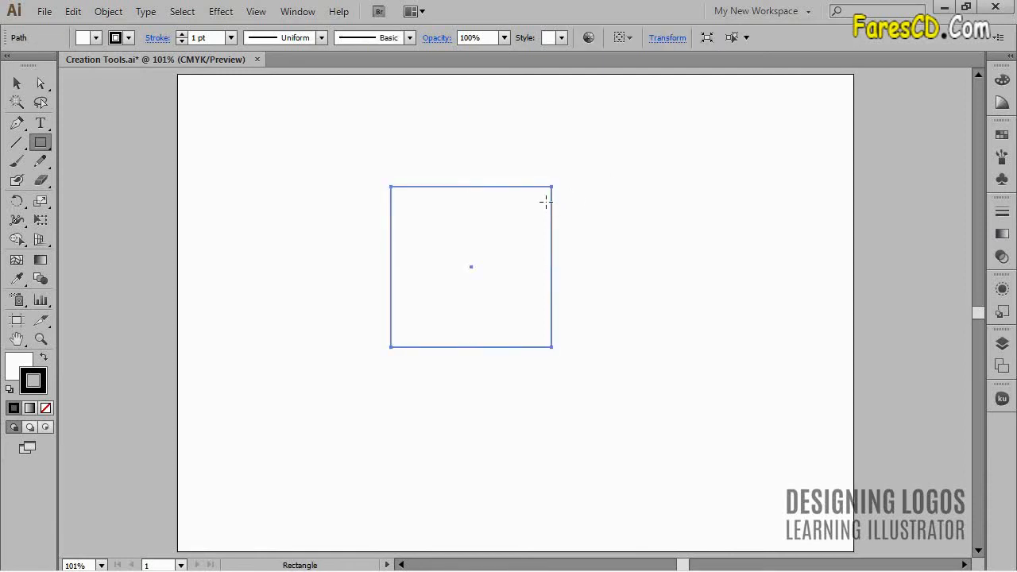
key(Delete)
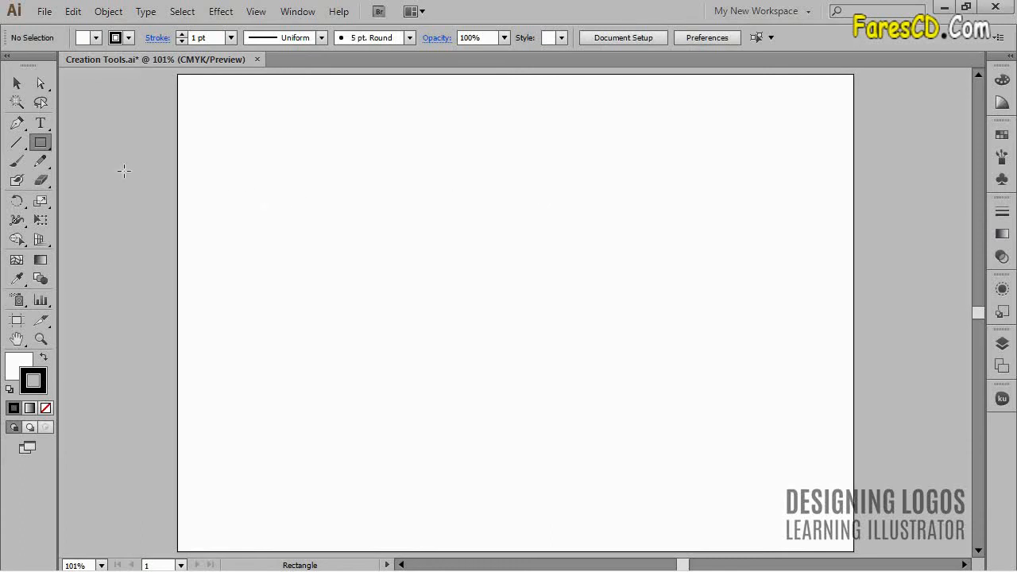
Draw a rounded rectangle about 143 by 152 pt in the artboard's upper-left area, adjusting its corner radius while drawing until it is nearly circular
click(43, 143)
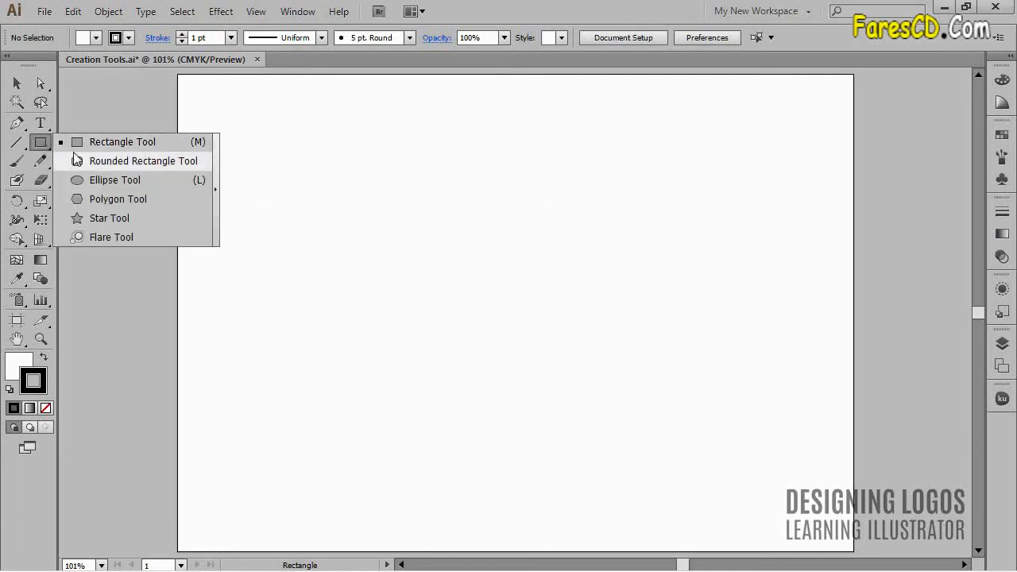
click(133, 162)
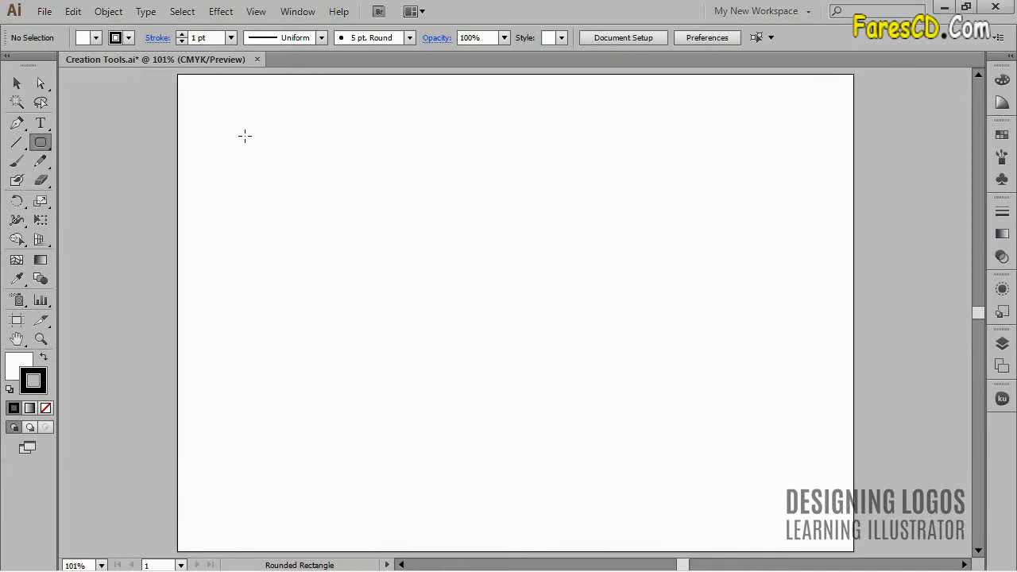
drag(222, 122, 383, 284)
key(Up)
key(Up)
key(Up)
key(Up)
key(Up)
key(Up)
key(Up)
key(Up)
key(Up)
key(Up)
key(Up)
key(Up)
key(Up)
key(Up)
key(Down)
key(Down)
key(Down)
key(Down)
key(Down)
key(Down)
key(Up)
key(Up)
key(Up)
key(Up)
key(Up)
key(Up)
key(Down)
key(Down)
key(Down)
key(Down)
key(Down)
key(Down)
key(Down)
key(Down)
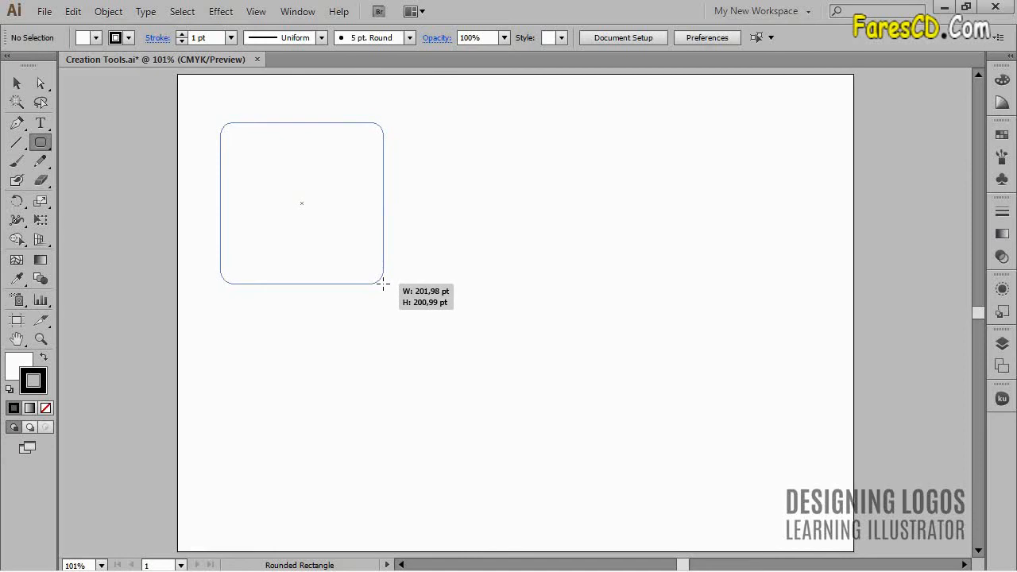
key(Down)
key(Down)
key(Down)
key(Down)
drag(383, 283, 382, 284)
key(Down)
key(Down)
key(Down)
key(Up)
key(Up)
key(Up)
key(Up)
key(Up)
key(Up)
key(Up)
key(Up)
drag(383, 284, 336, 243)
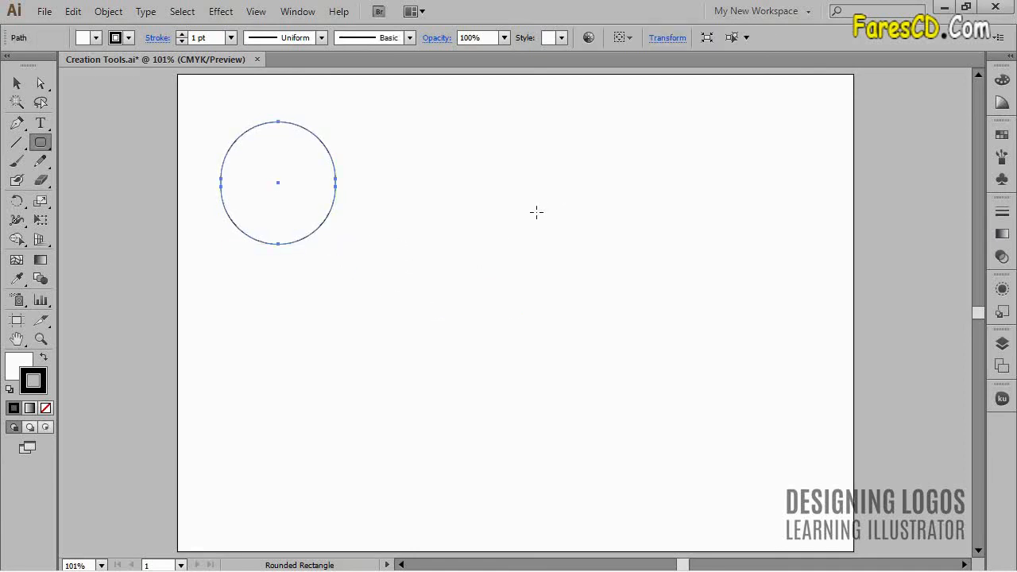
Create a rounded rectangle 200 pt wide and 200 pt high with a 10 pt corner radius, beside the nearly circular shape
click(474, 169)
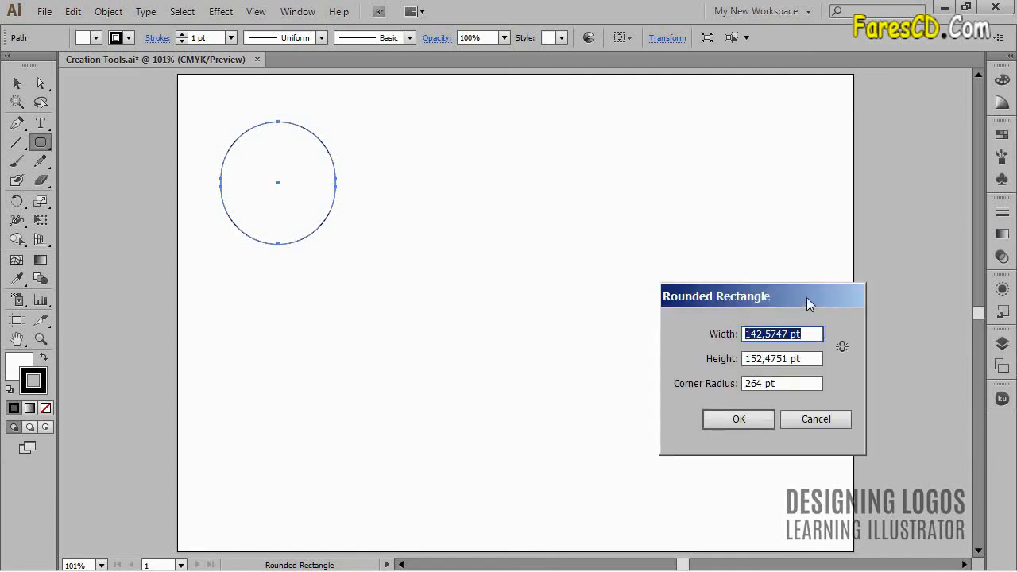
drag(804, 298, 741, 149)
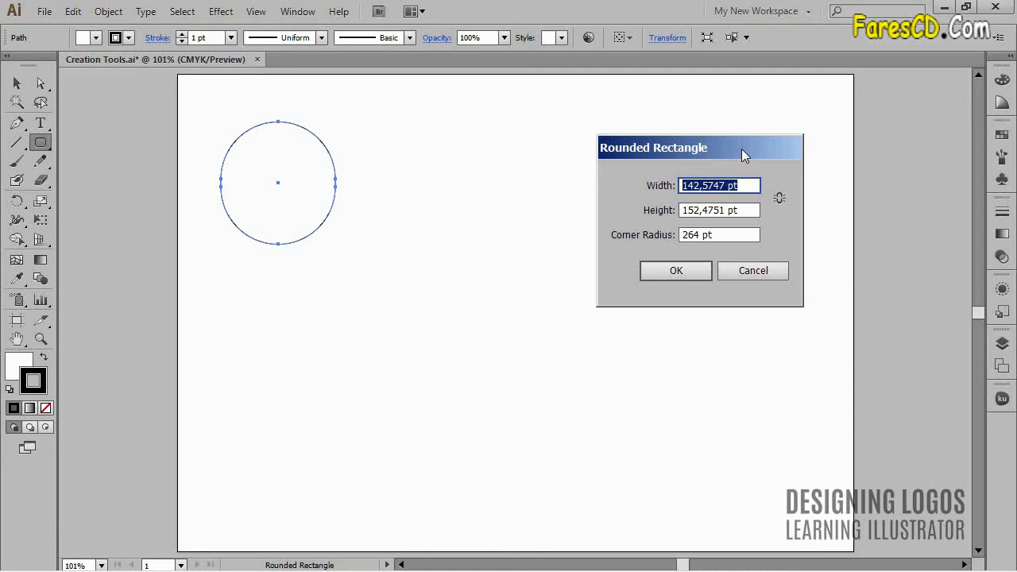
text(200)
key(Tab)
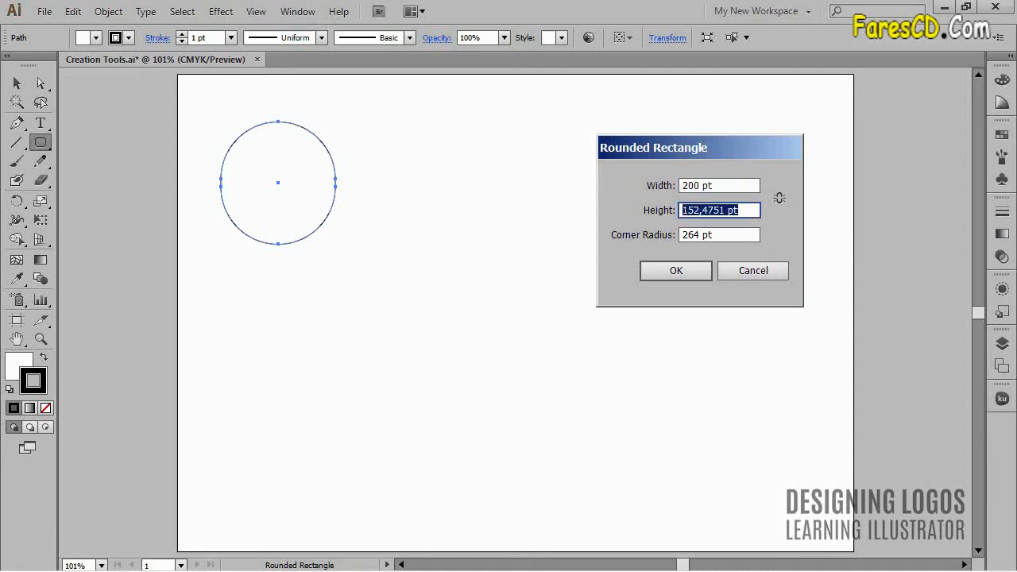
text(200)
key(Tab)
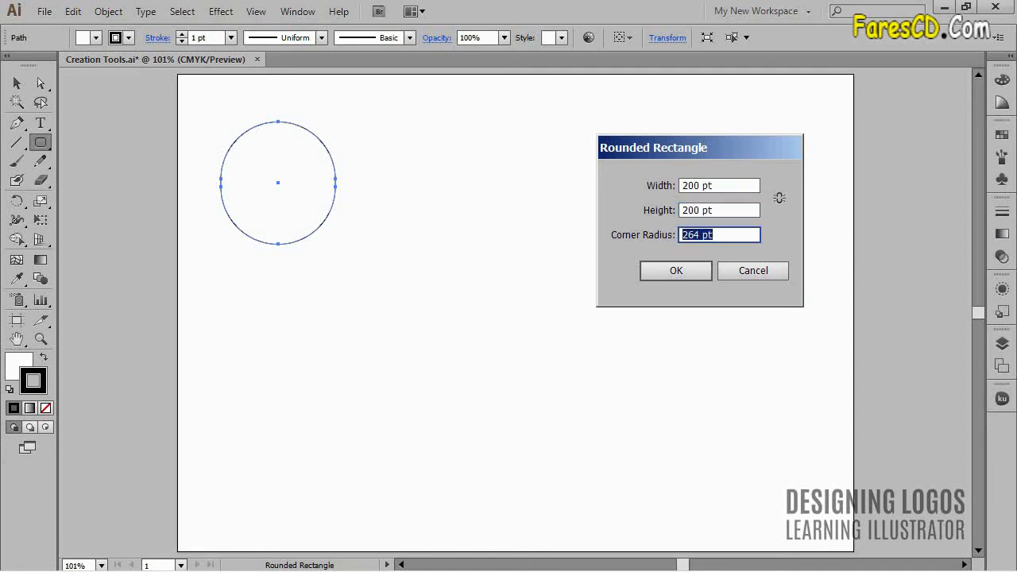
text(10)
key(Return)
Swap the fill and stroke of the 200 pt rounded square to give it a black fill and white stroke, and deselect it
ctrl+click(741, 147)
ctrl+click(633, 202)
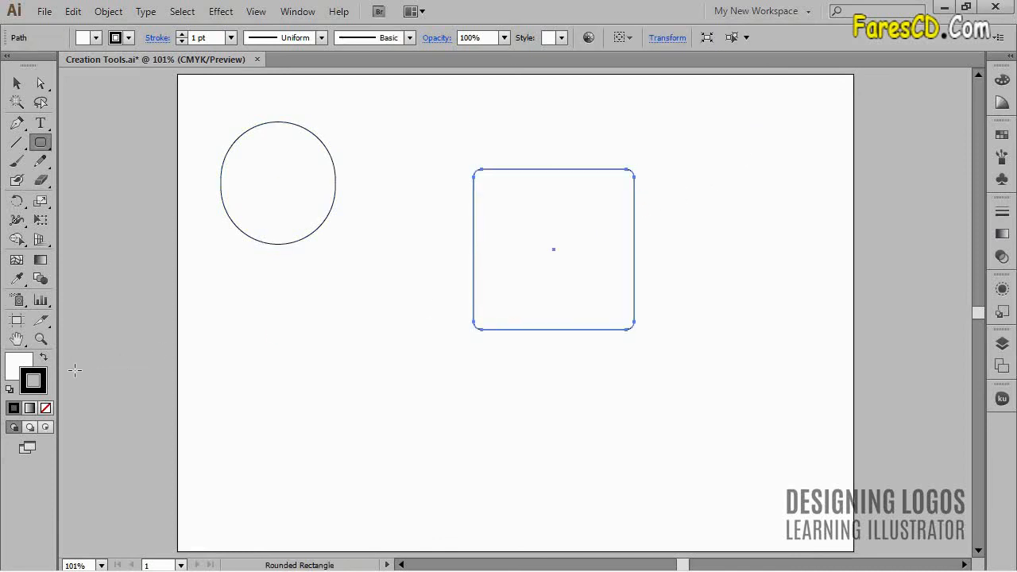
click(44, 357)
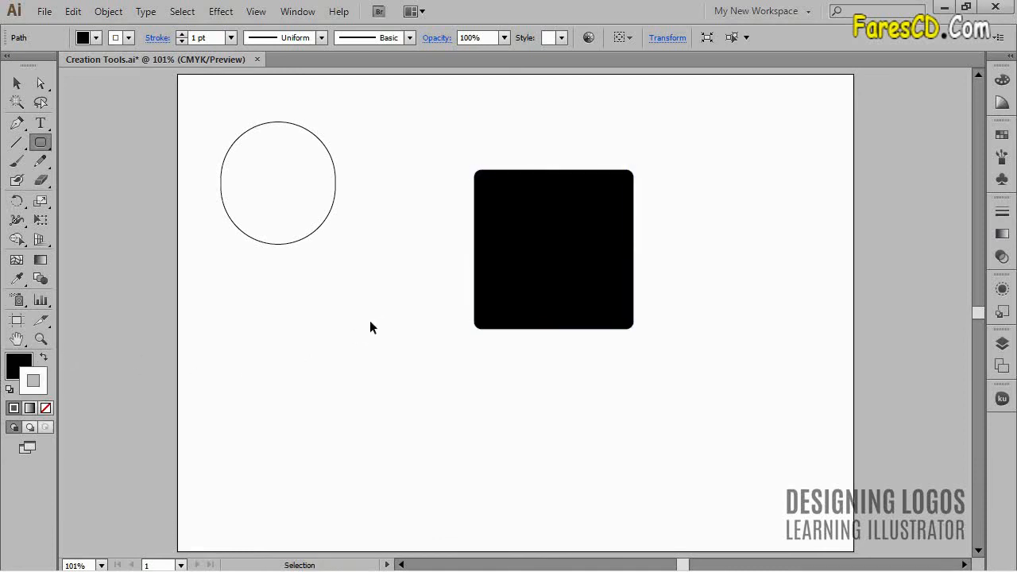
ctrl+click(345, 357)
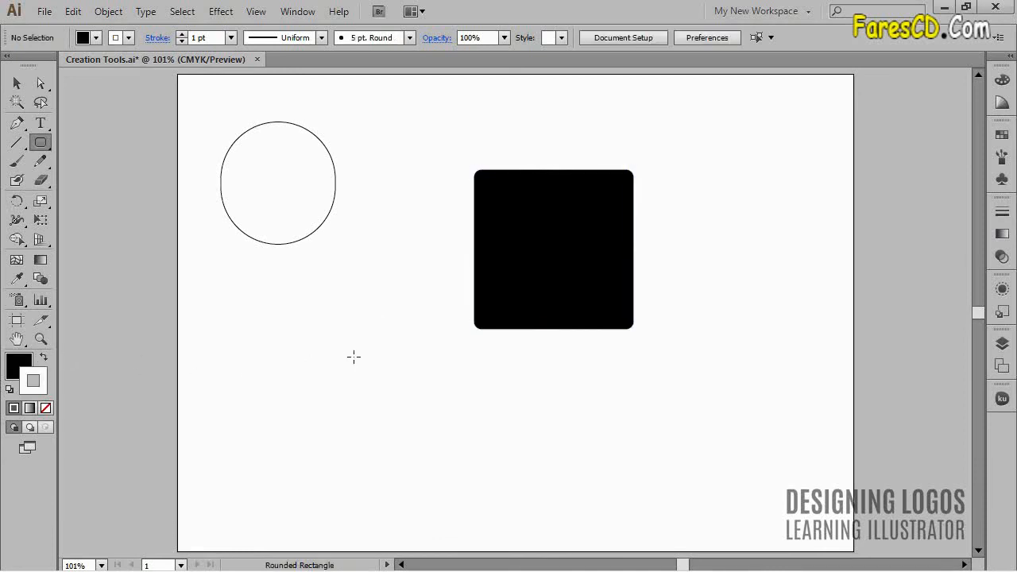